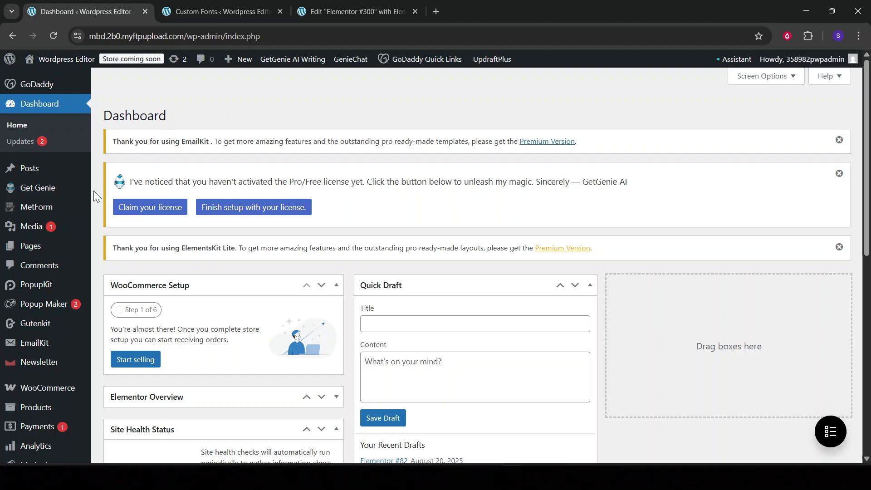
{"action": "scroll", "coordinate": [92, 214], "scroll_direction": "down", "scroll_amount": 3}
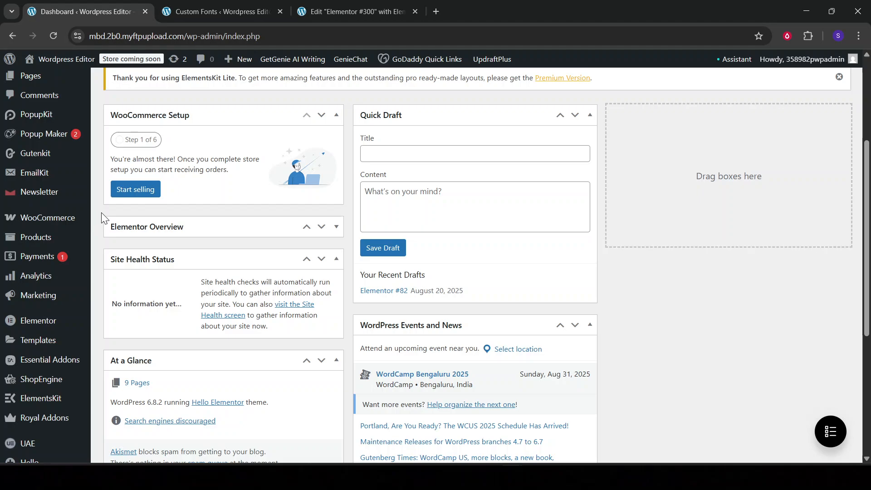
{"action": "scroll", "coordinate": [102, 212], "scroll_direction": "up", "scroll_amount": 3}
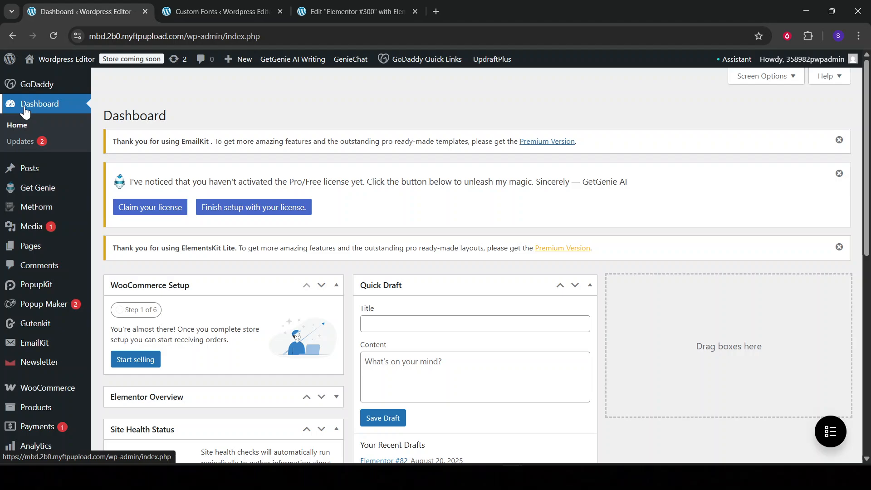
{"action": "scroll", "coordinate": [97, 120], "scroll_direction": "down", "scroll_amount": 5}
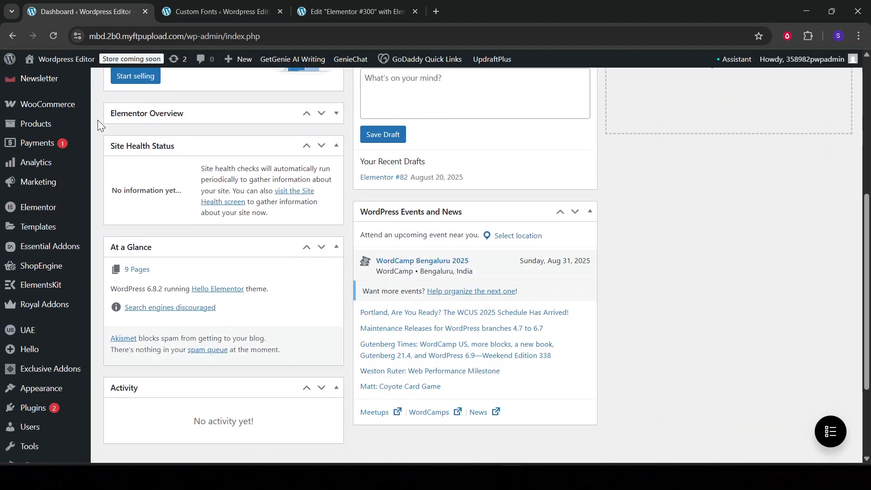
{"action": "scroll", "coordinate": [97, 119], "scroll_direction": "down", "scroll_amount": 2}
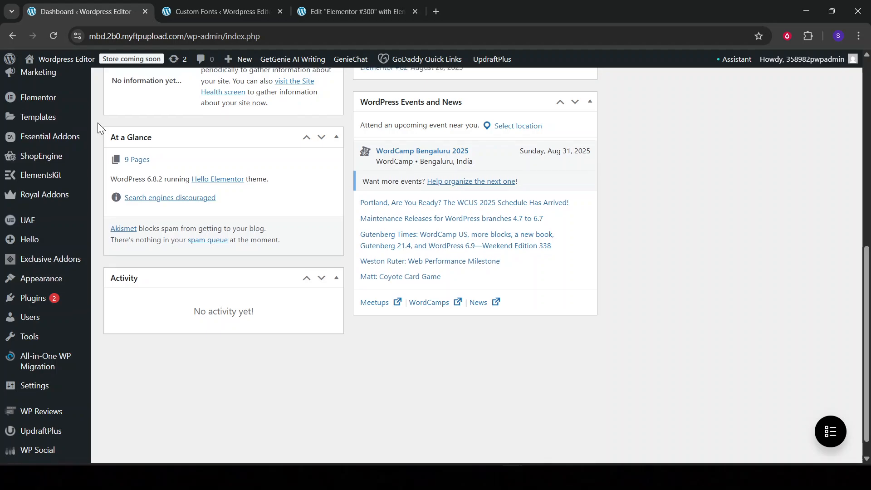
{"action": "scroll", "coordinate": [97, 123], "scroll_direction": "up", "scroll_amount": 1}
{"action": "mouse_move", "coordinate": [84, 137]}
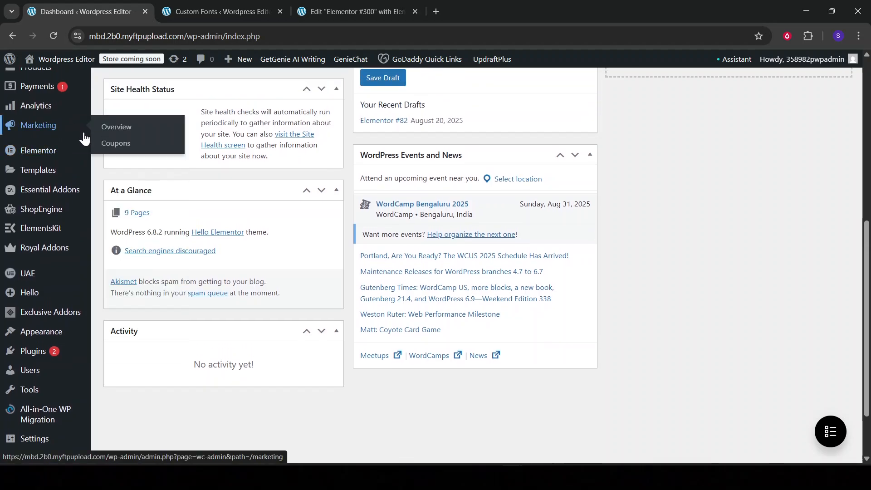
{"action": "mouse_move", "coordinate": [37, 150]}
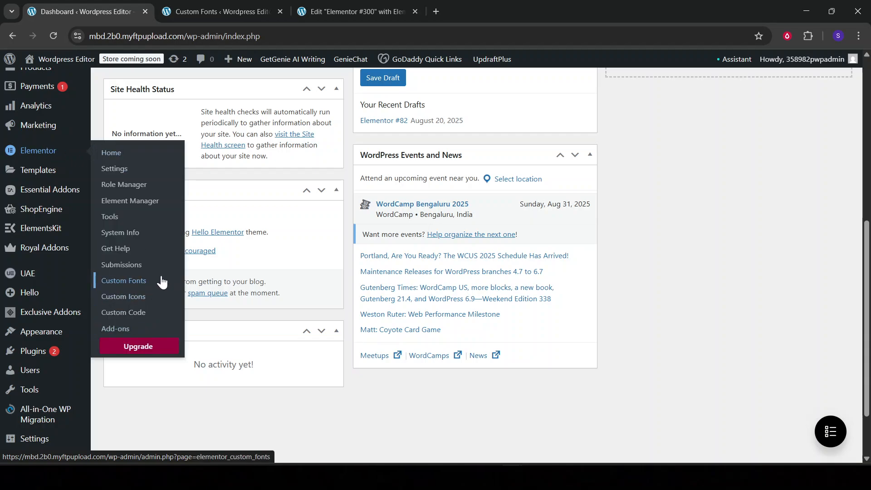
- Start a new local font in the Custom Fonts manager and name it Montserrat-2
{"action": "left_click", "coordinate": [210, 5]}
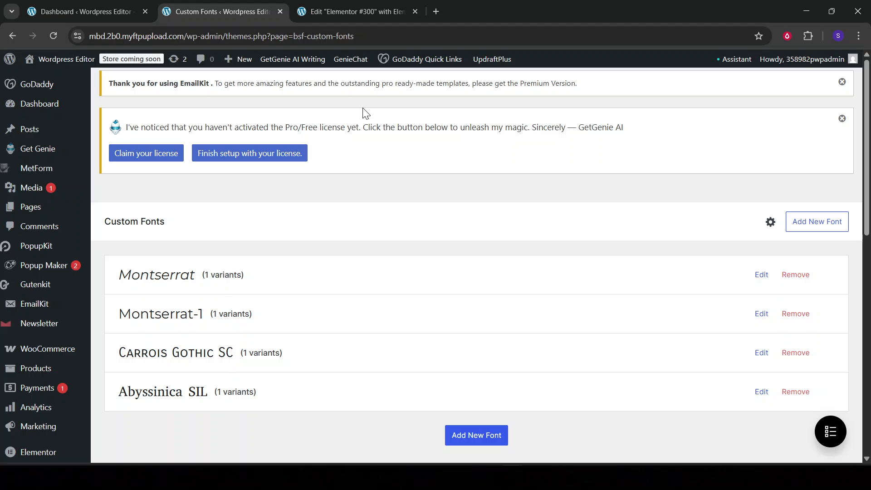
{"action": "left_click", "coordinate": [812, 227]}
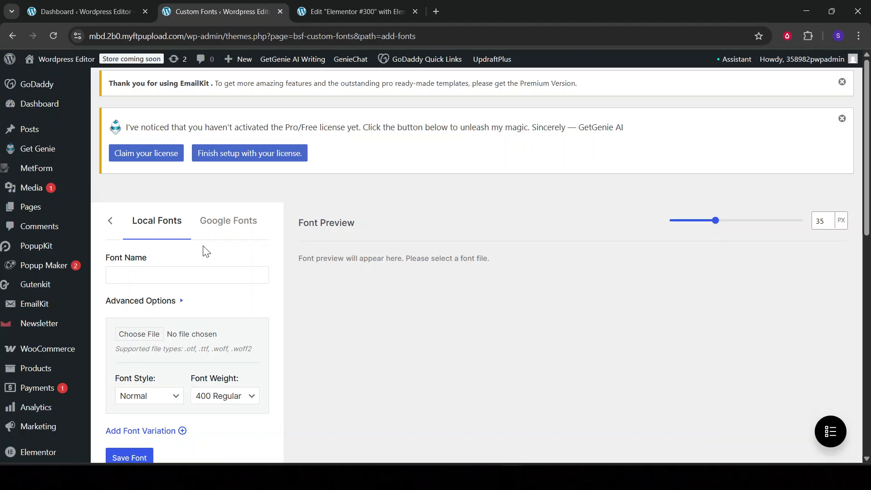
{"action": "left_click", "coordinate": [184, 282]}
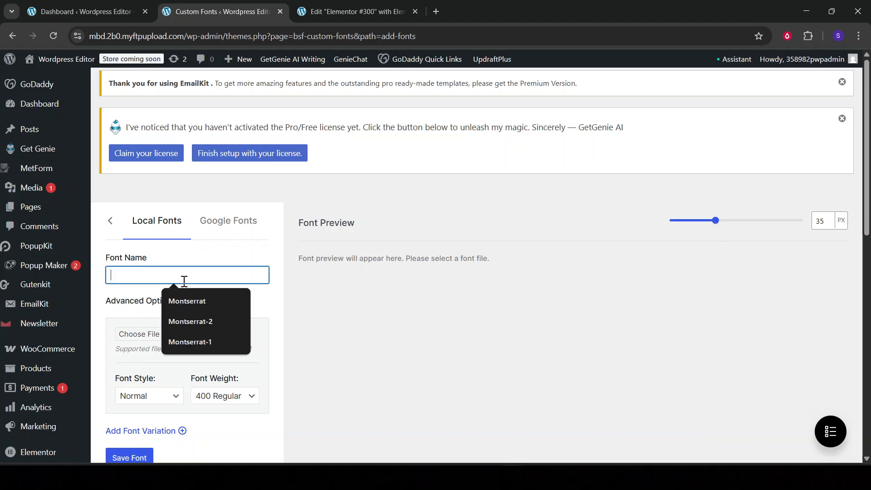
{"action": "left_click", "coordinate": [195, 323]}
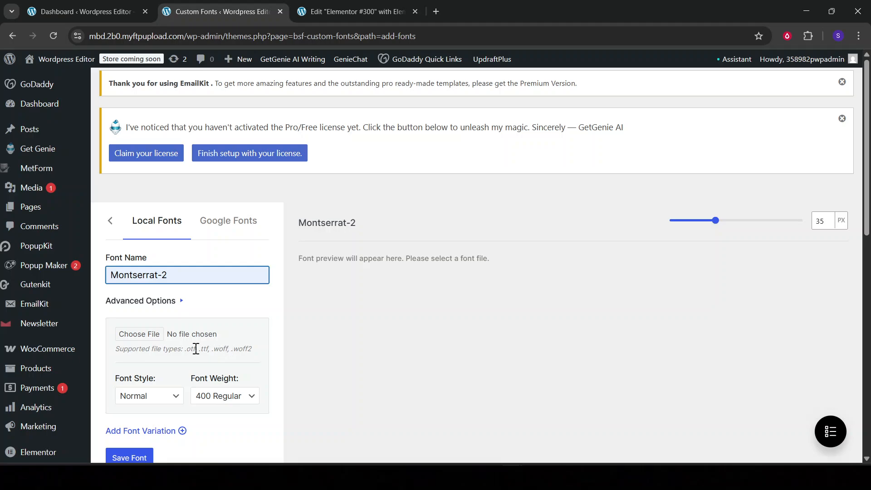
- Assign Montserrat-Italic-VariableFont_wght.ttf from the media library as the Montserrat-2 font file
{"action": "left_click", "coordinate": [140, 335]}
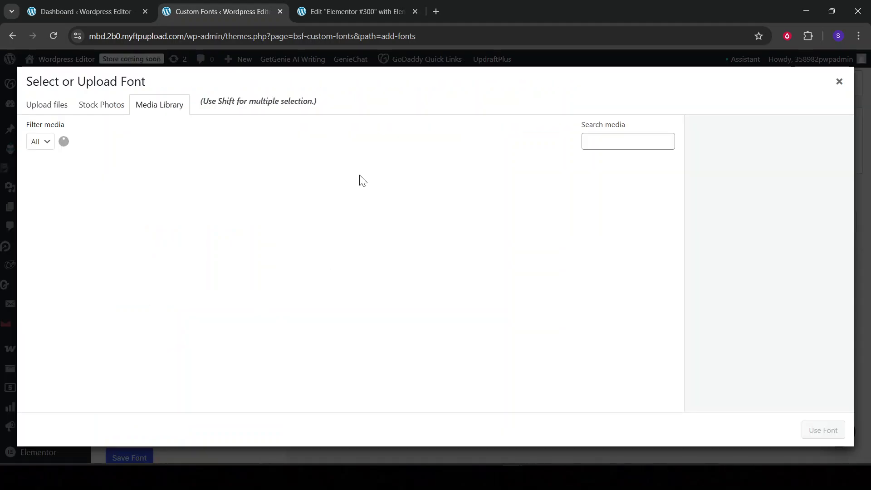
{"action": "left_click", "coordinate": [301, 232]}
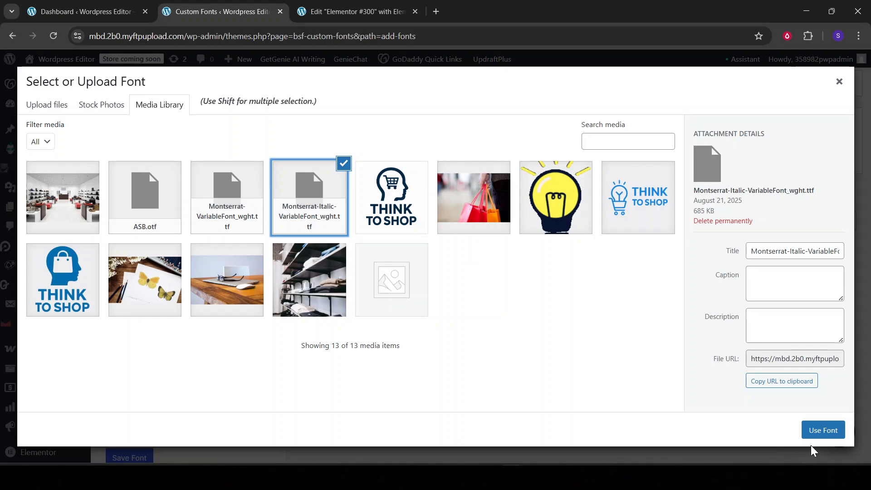
{"action": "left_click", "coordinate": [823, 430]}
- Review the available font weights, keep 400 Regular, and save the Montserrat-2 font
{"action": "scroll", "coordinate": [293, 331], "scroll_direction": "down", "scroll_amount": 3}
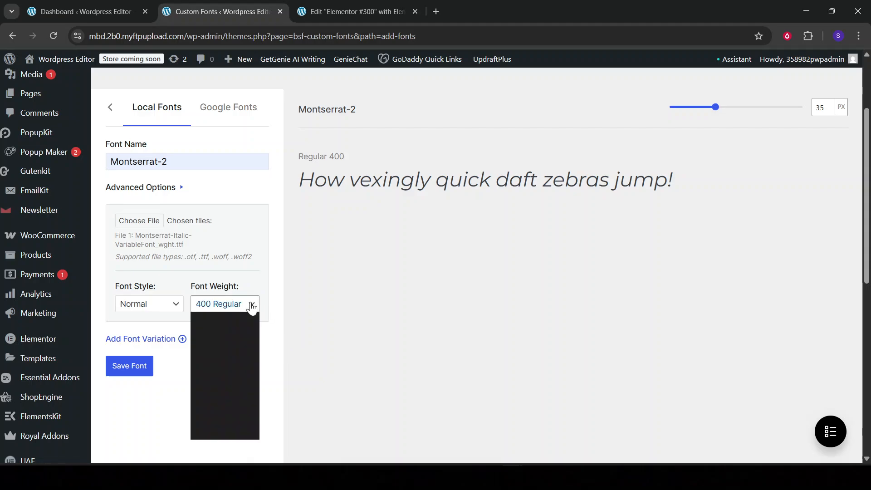
{"action": "left_click", "coordinate": [250, 305]}
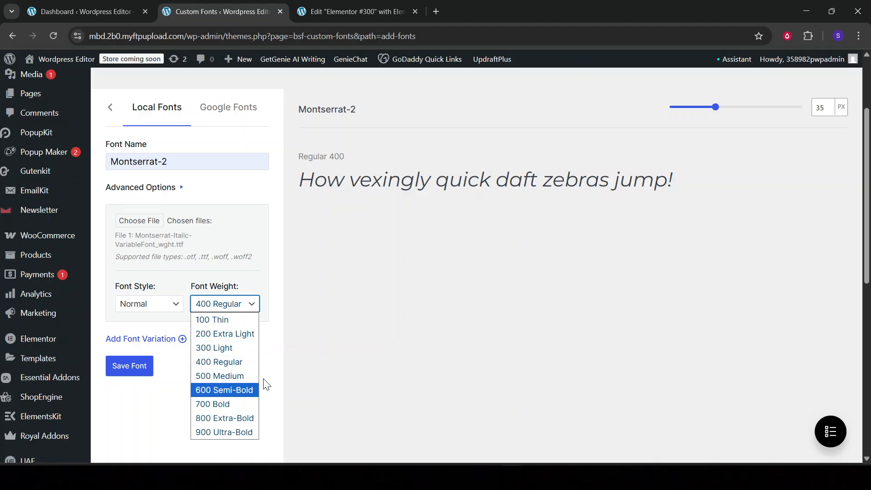
{"action": "left_click", "coordinate": [254, 305]}
{"action": "left_click", "coordinate": [150, 365]}
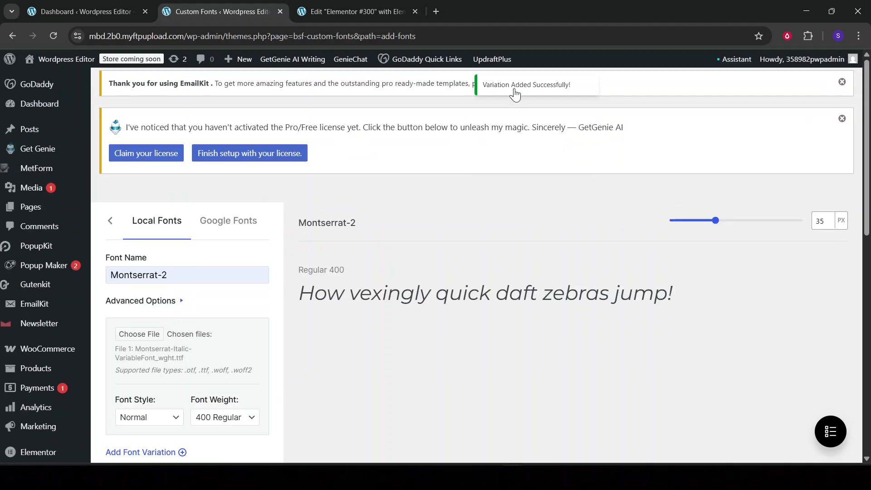
- Switch to the Elementor #300 page editor and reload it, accepting the loss of unsaved changes
{"action": "left_click", "coordinate": [320, 13]}
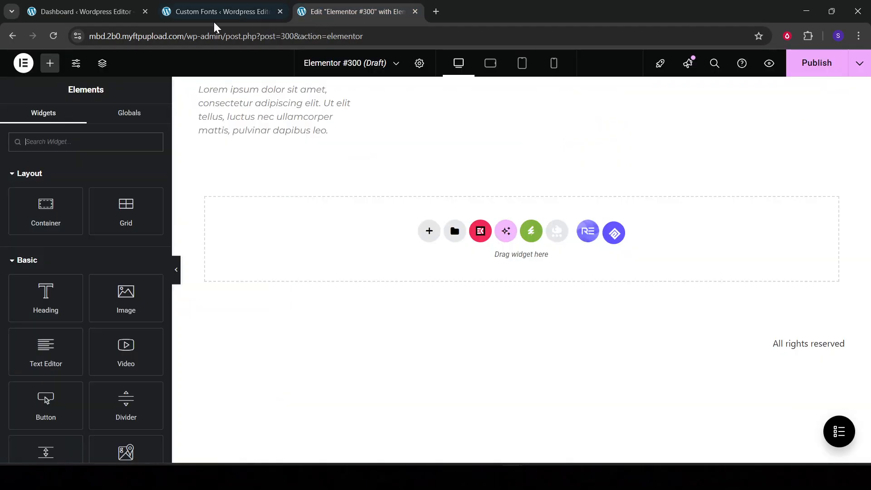
{"action": "left_click", "coordinate": [53, 36]}
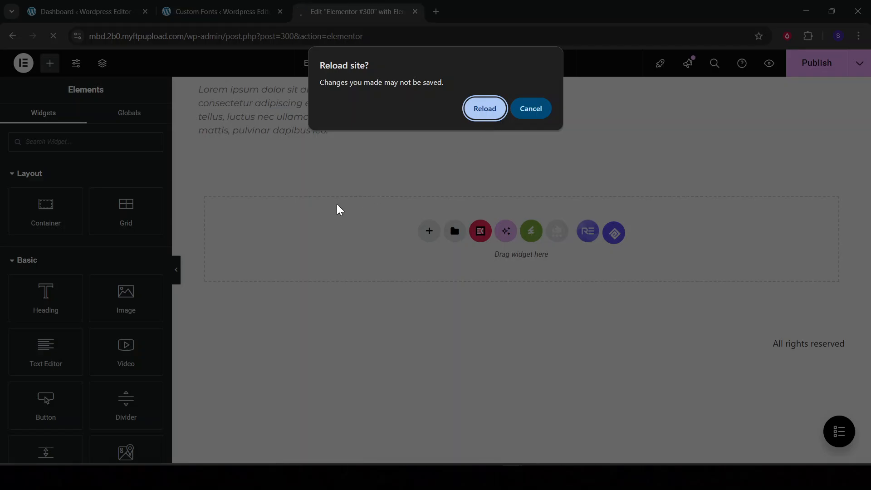
{"action": "left_click", "coordinate": [497, 113]}
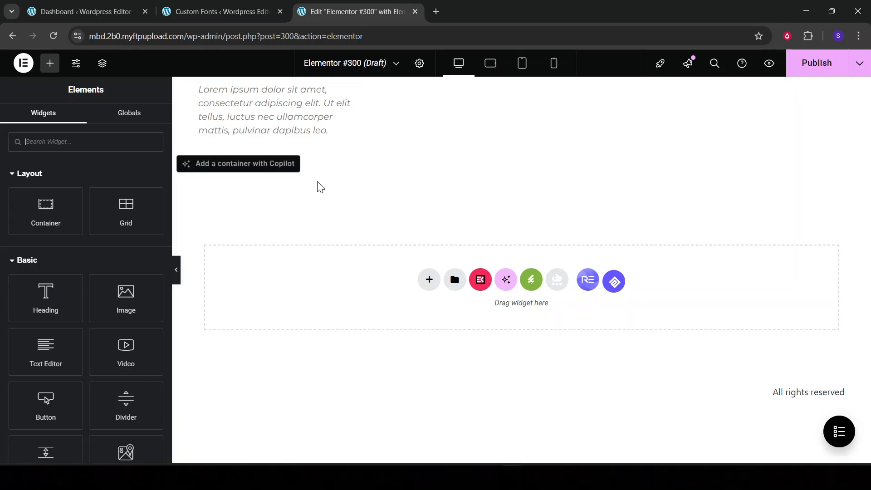
- Set the typography family of the lorem ipsum text widget to the custom font Montserrat-2
{"action": "left_click", "coordinate": [312, 129]}
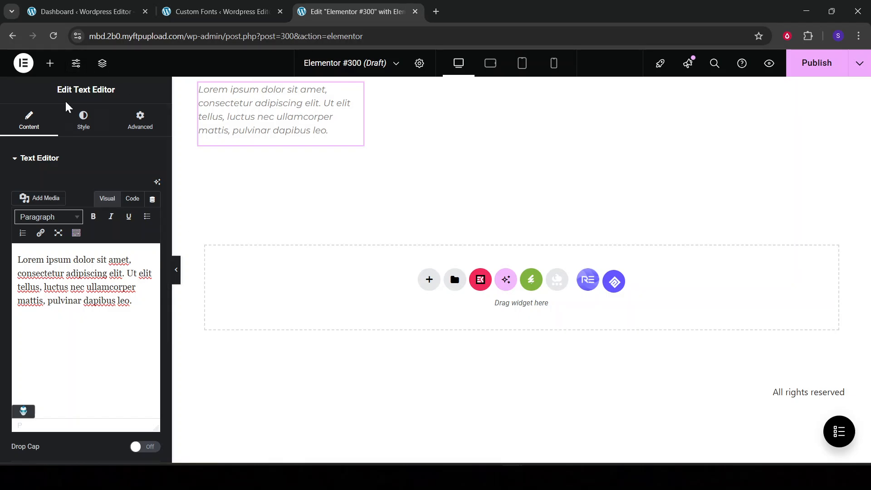
{"action": "left_click", "coordinate": [86, 121]}
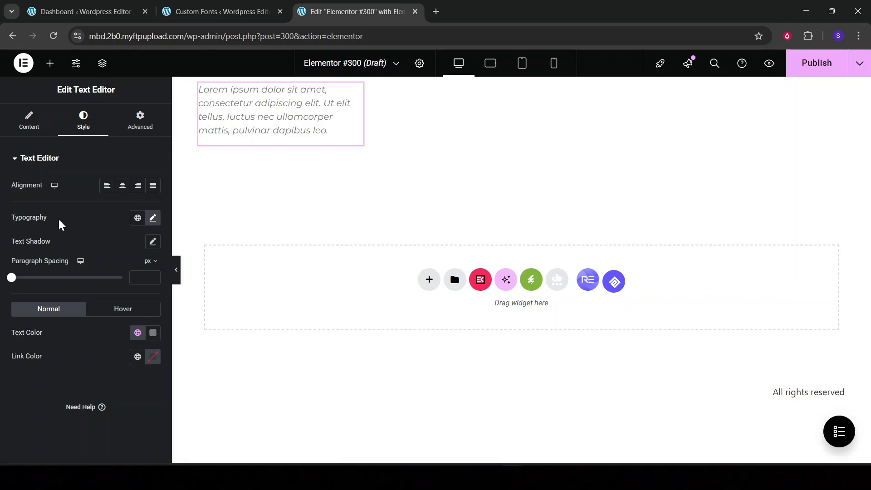
{"action": "left_click", "coordinate": [153, 221]}
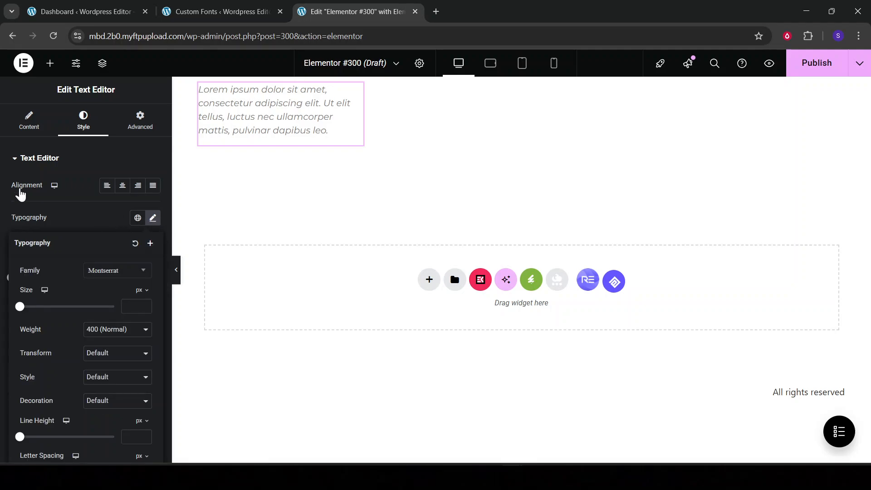
{"action": "left_click", "coordinate": [148, 270]}
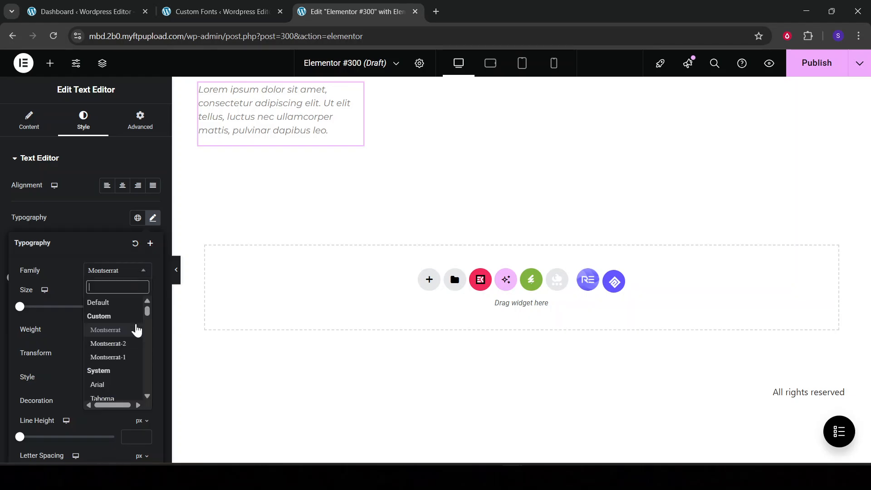
{"action": "type", "text": "mo"}
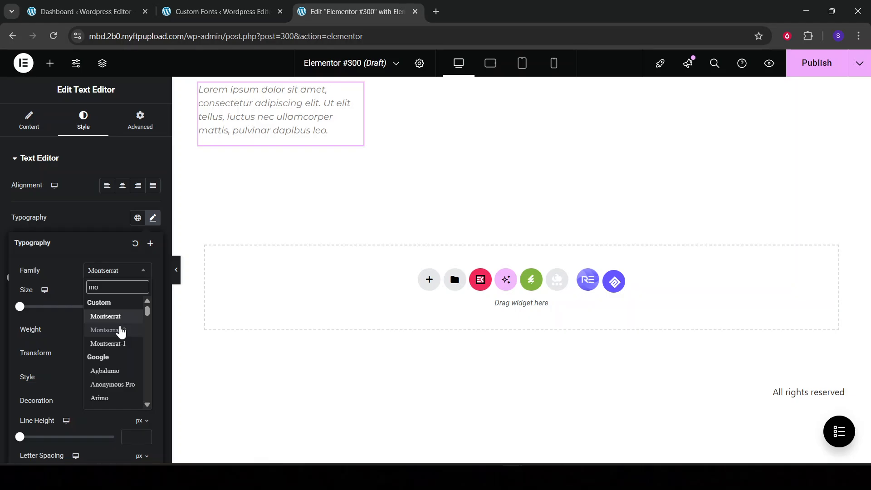
{"action": "left_click", "coordinate": [121, 331]}
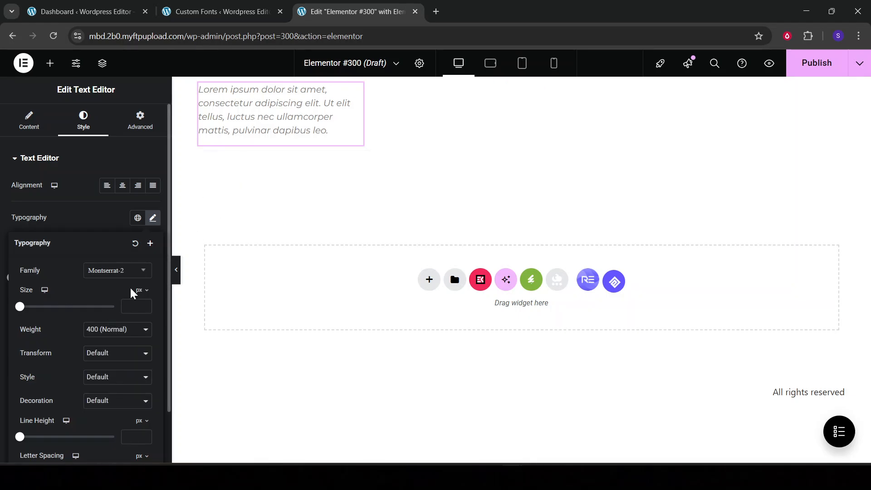
- Try Verdana as the lorem ipsum text's font family, restore Montserrat-2, and deselect the widget
{"action": "left_click", "coordinate": [139, 275]}
{"action": "scroll", "coordinate": [113, 383], "scroll_direction": "down", "scroll_amount": 2}
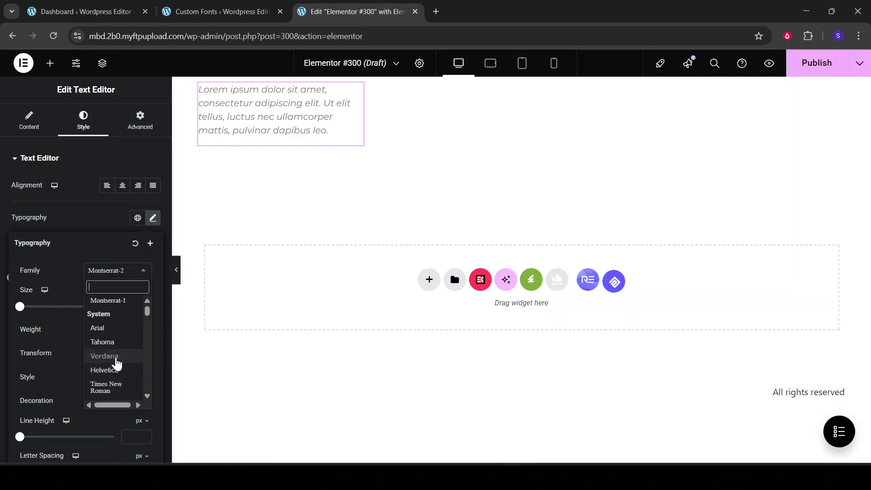
{"action": "left_click", "coordinate": [116, 356]}
{"action": "left_click", "coordinate": [143, 270]}
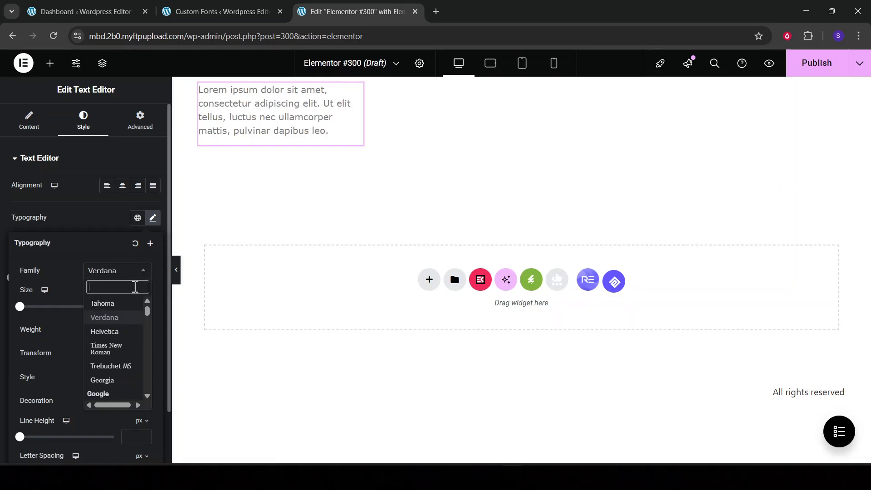
{"action": "scroll", "coordinate": [124, 348], "scroll_direction": "up", "scroll_amount": 2}
{"action": "left_click", "coordinate": [128, 337]}
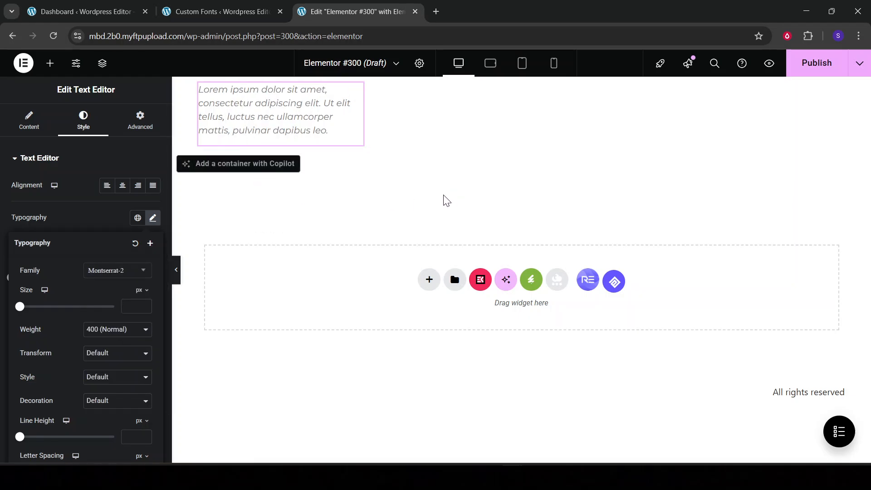
{"action": "left_click", "coordinate": [321, 400]}
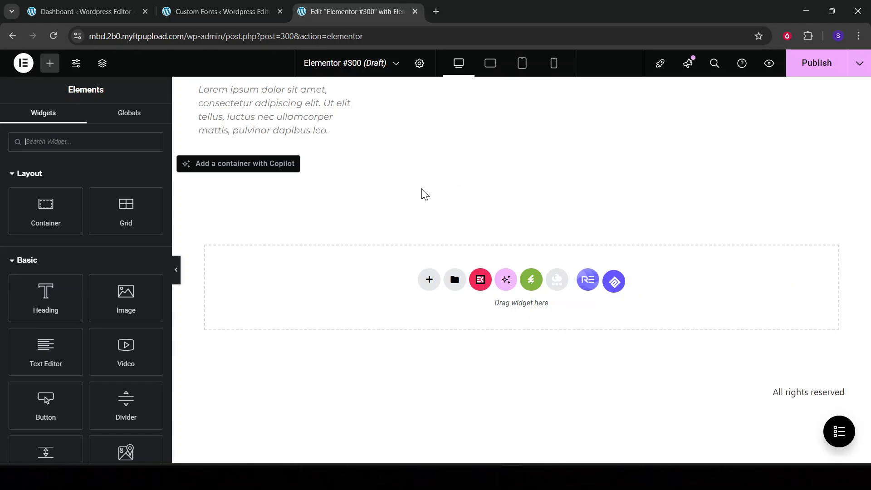
- Browse the font families offered in the lorem ipsum text's typography settings without changing the font
{"action": "left_click", "coordinate": [275, 122]}
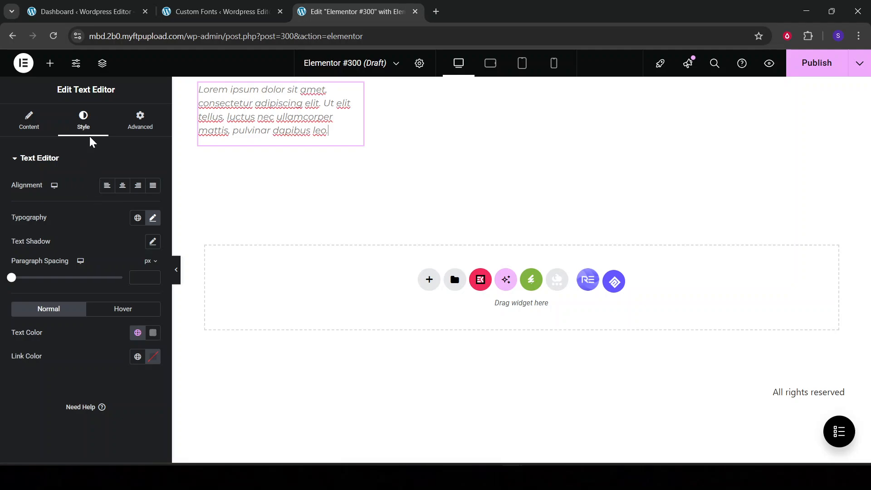
{"action": "left_click", "coordinate": [153, 218]}
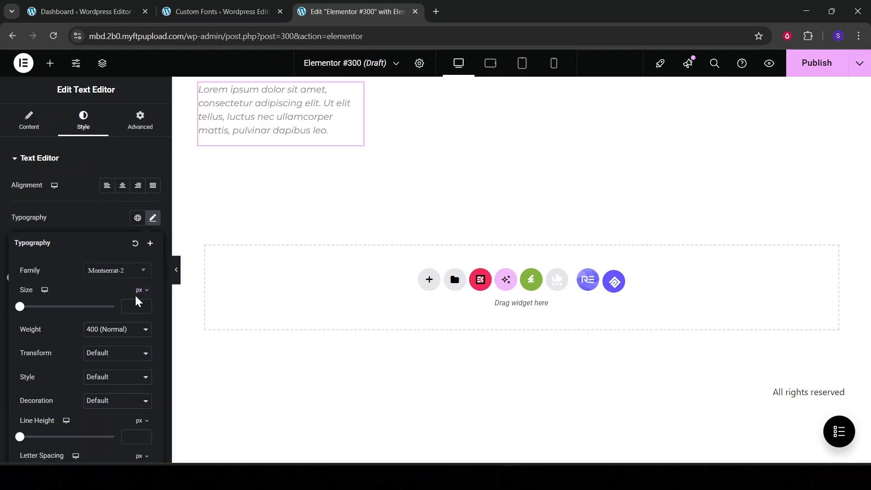
{"action": "left_click", "coordinate": [136, 275]}
{"action": "scroll", "coordinate": [124, 359], "scroll_direction": "down", "scroll_amount": 10}
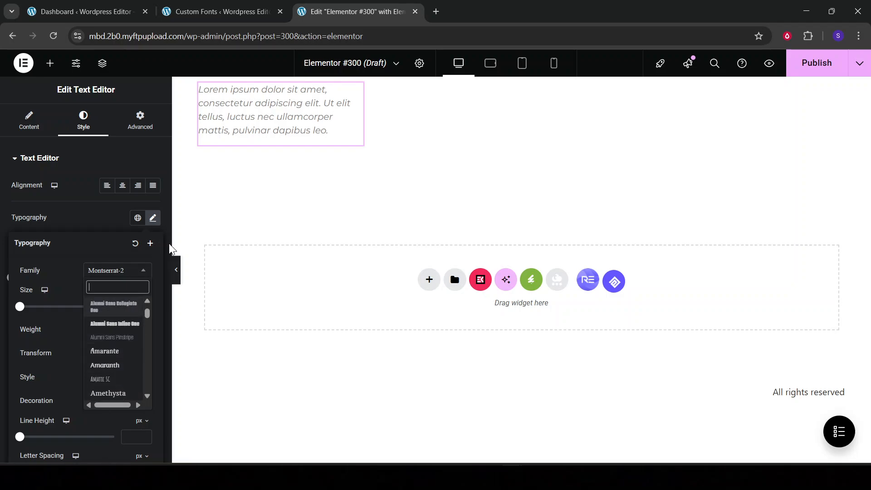
{"action": "left_click", "coordinate": [322, 211]}
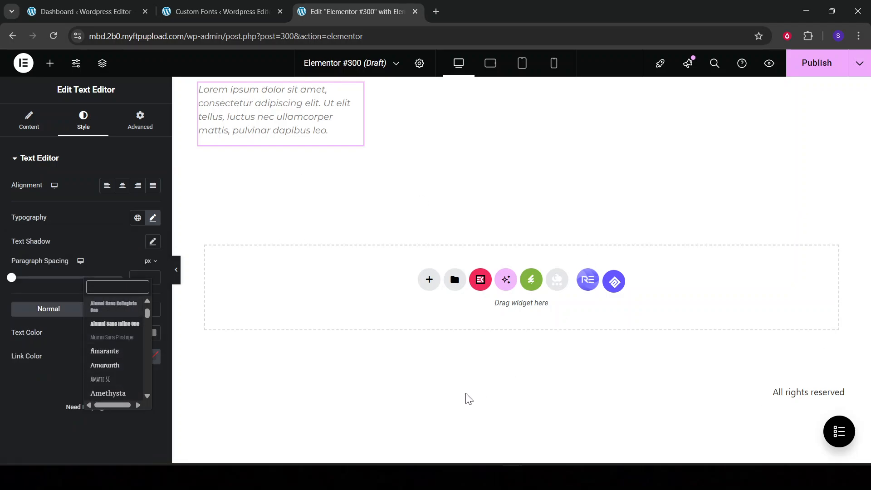